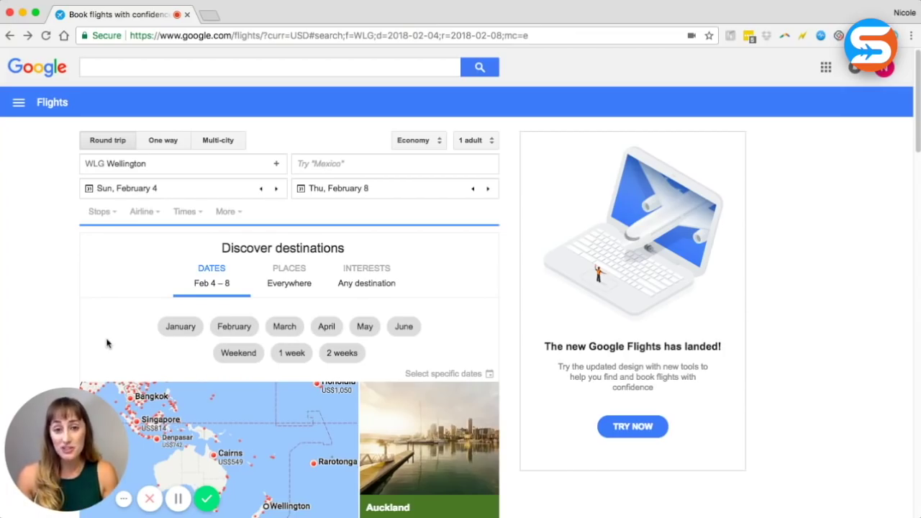
- Remove Wellington from the origin and start entering CLT as the departure airport
click(276, 165)
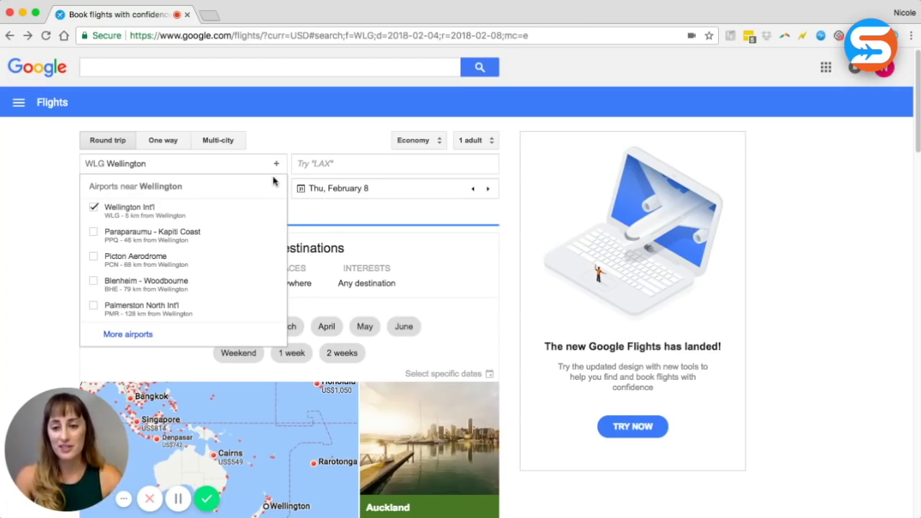
click(260, 163)
key(BackSpace)
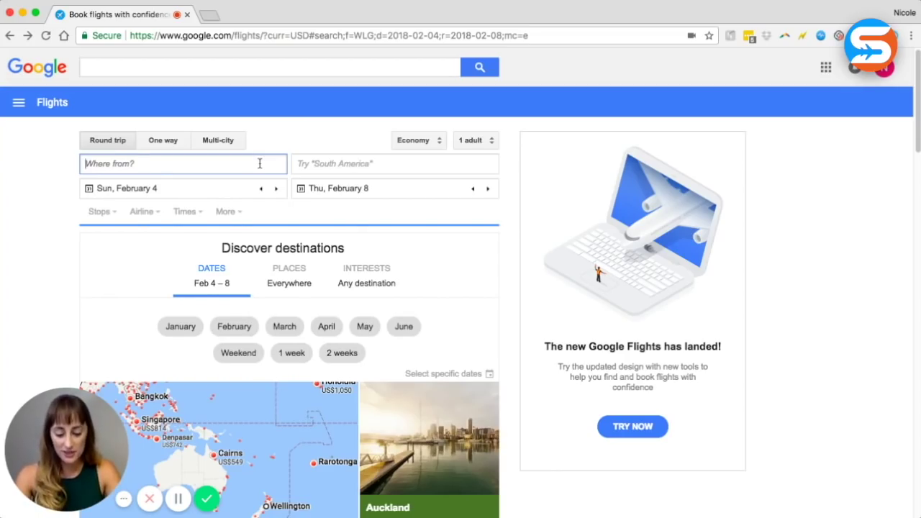
text(CLT, )
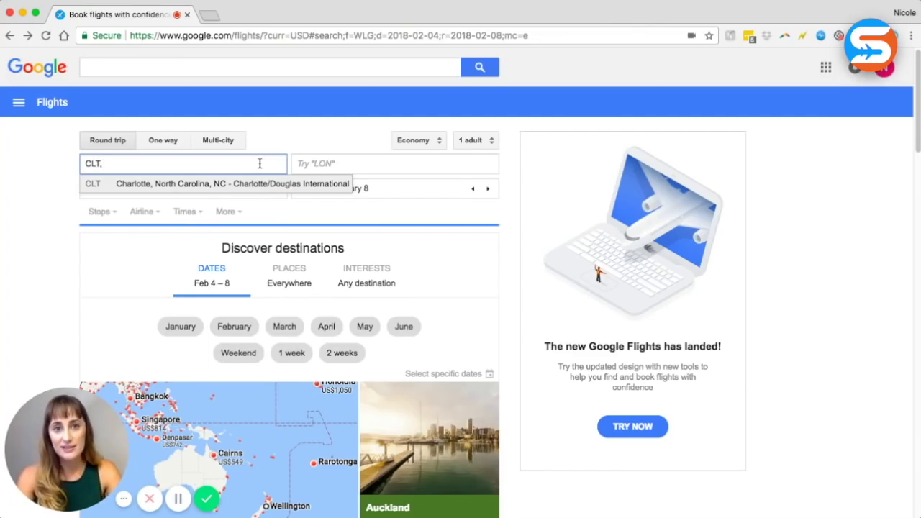
text(DFW, BUF, PDX, SEA)
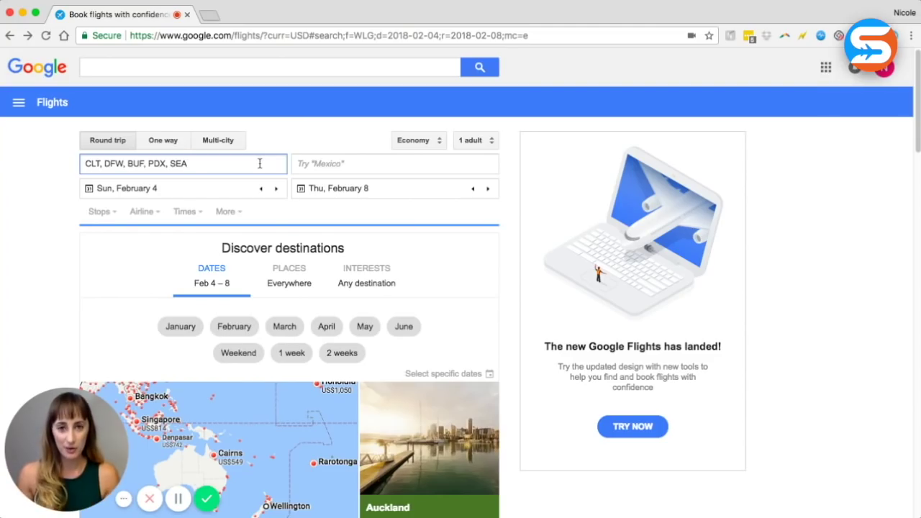
- Set destinations LIM, SCL, BOG, GRU and EZE for the five-origin round-trip search
click(333, 163)
text(LIM)
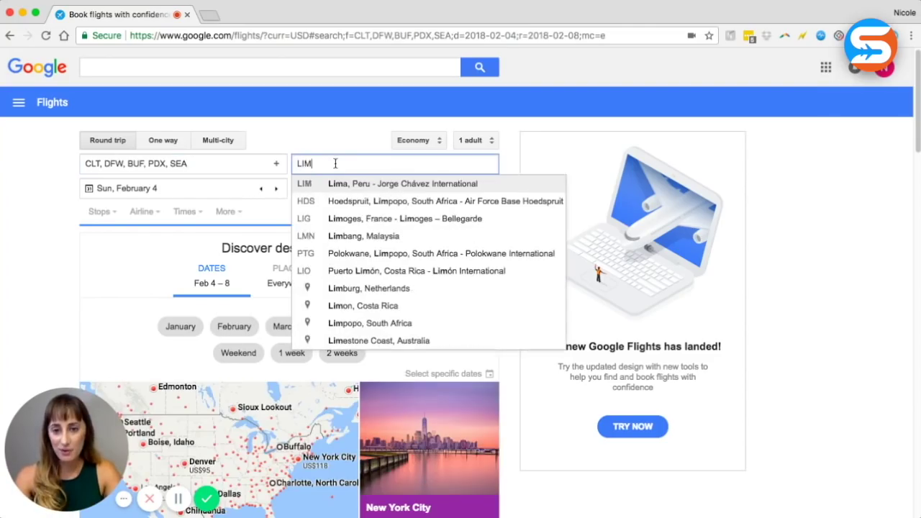
text(, SCL, BOG, GRU, EZE)
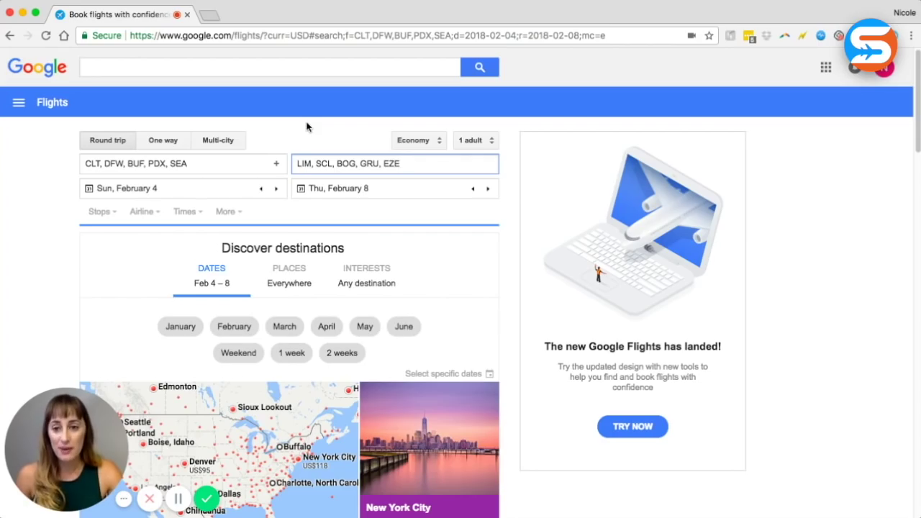
click(158, 190)
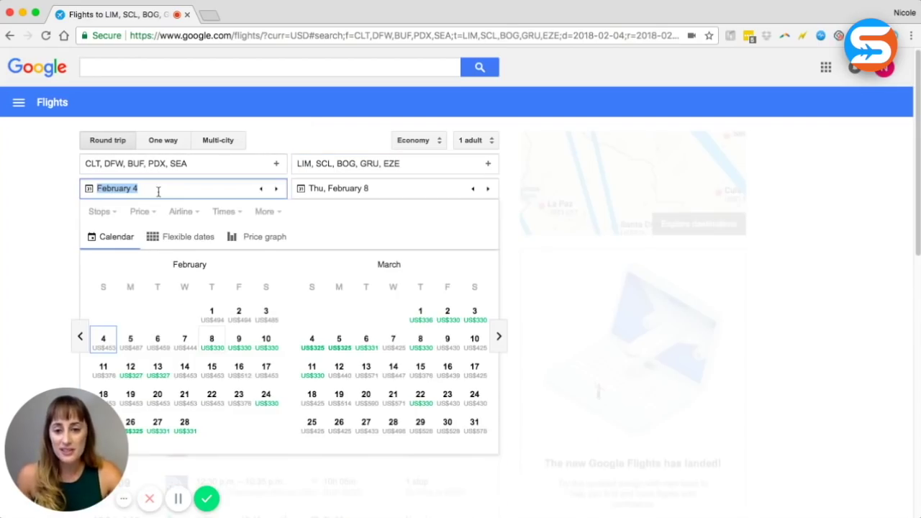
- Move the trip dates to depart Thursday, April 12 and return April 19
click(205, 226)
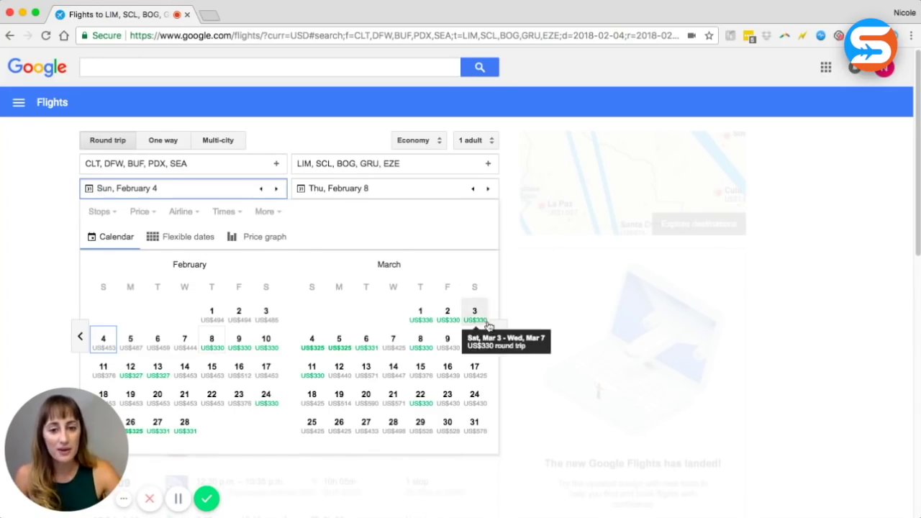
click(498, 339)
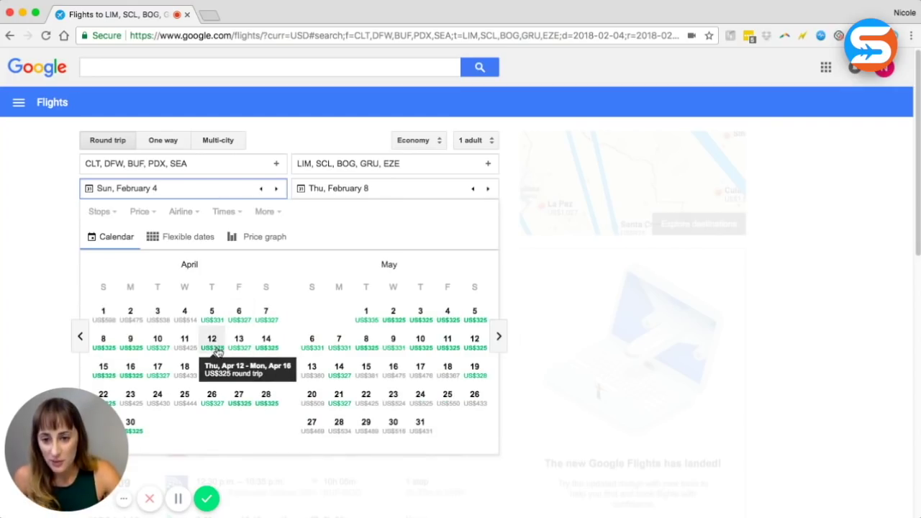
click(214, 349)
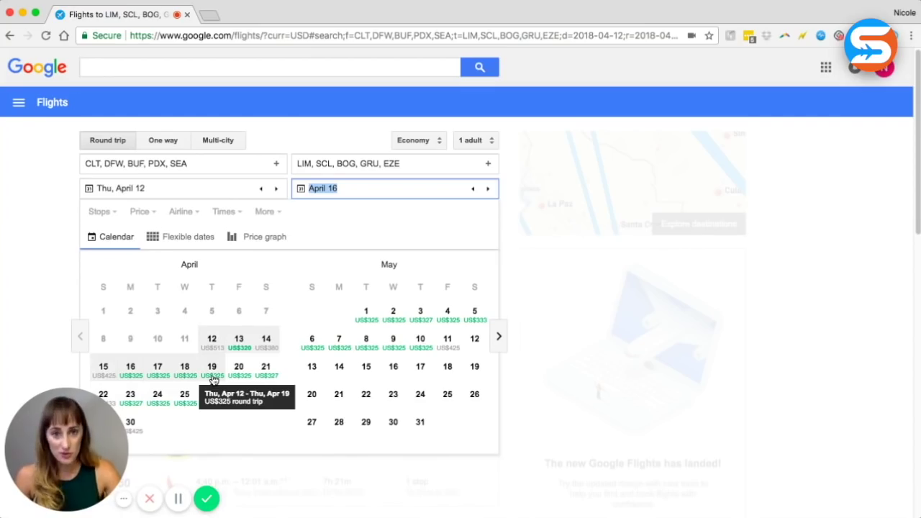
click(212, 370)
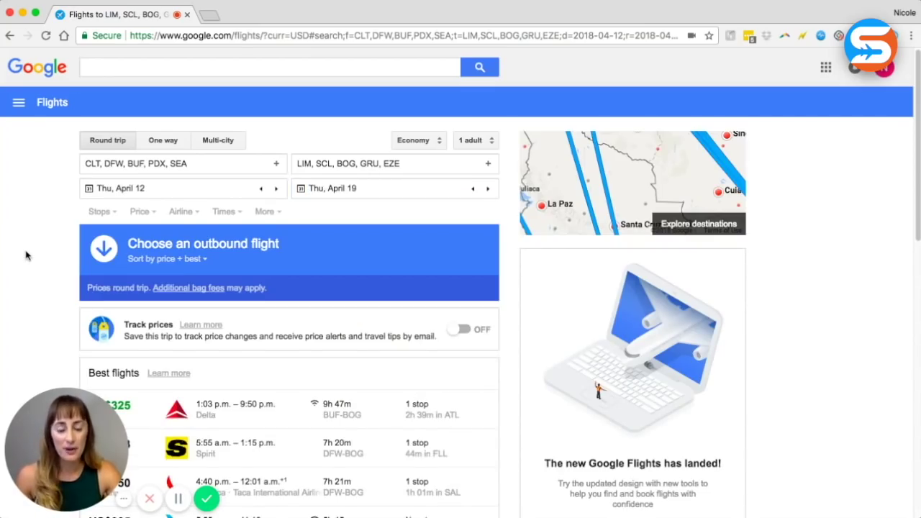
- Select the US$325 Delta Buffalo–Bogotá outbound flight and its matching return flight
scroll(26, 256, down, 3)
scroll(28, 250, down, 1)
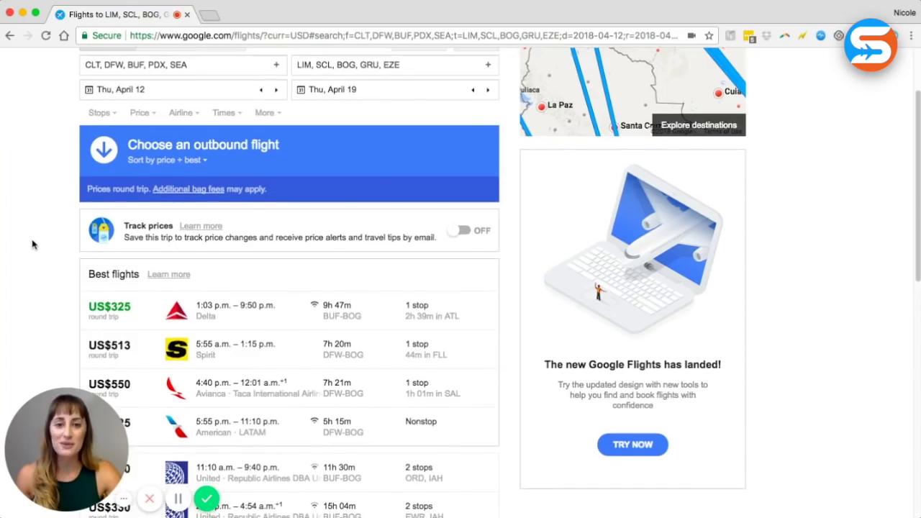
click(147, 314)
scroll(26, 230, down, 3)
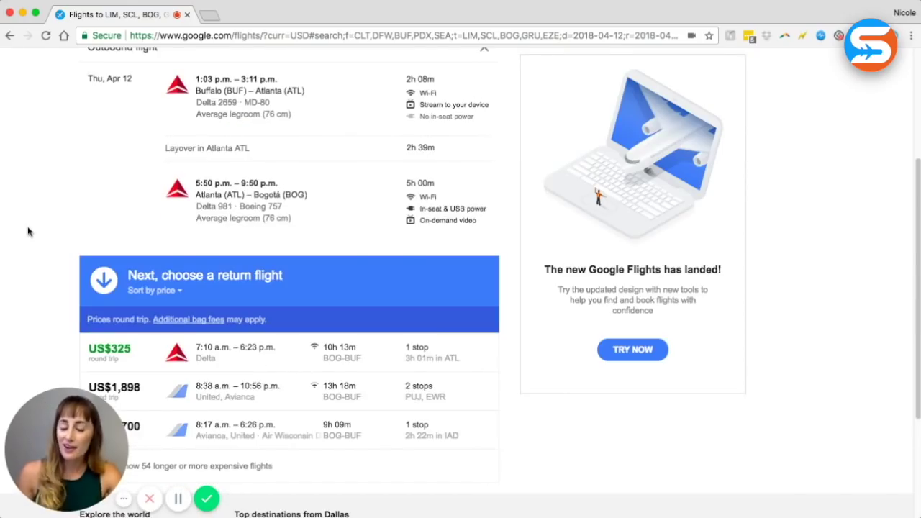
click(140, 350)
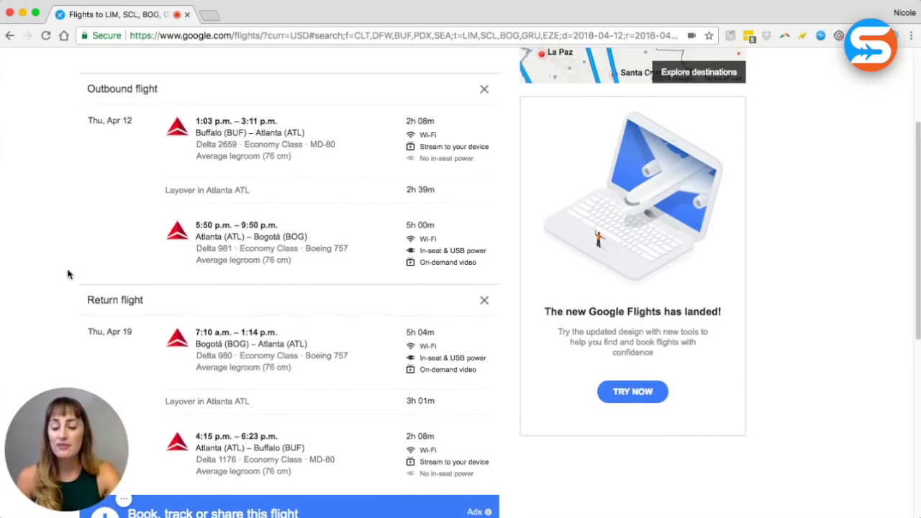
scroll(69, 272, down, 5)
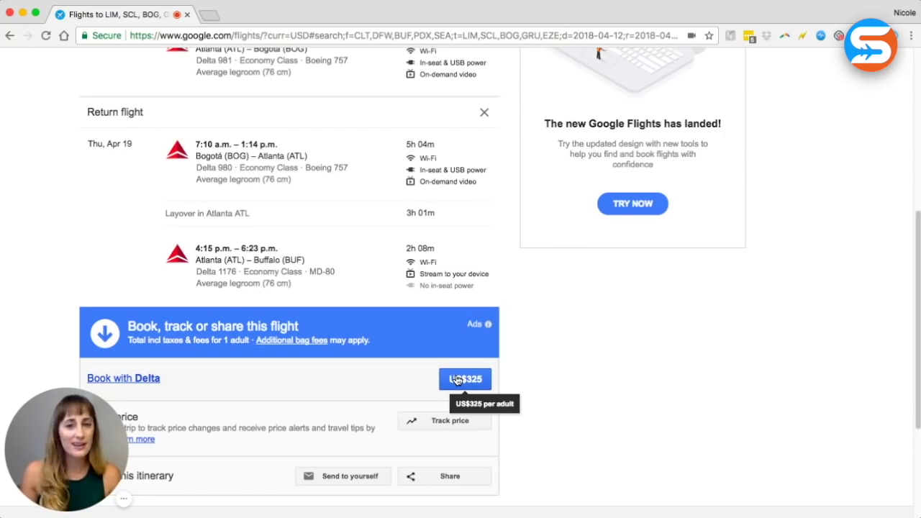
scroll(59, 217, up, 5)
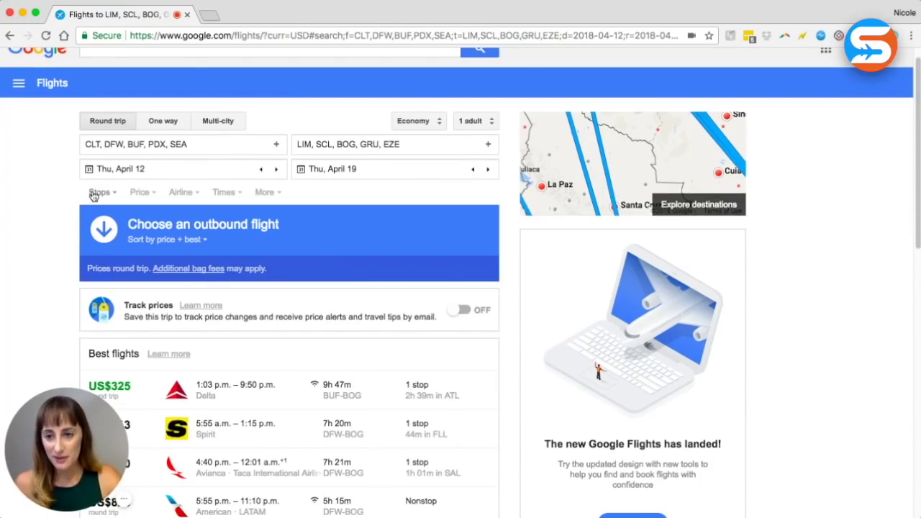
- Return to the outbound results and show the Stops and Airline filter options
click(95, 194)
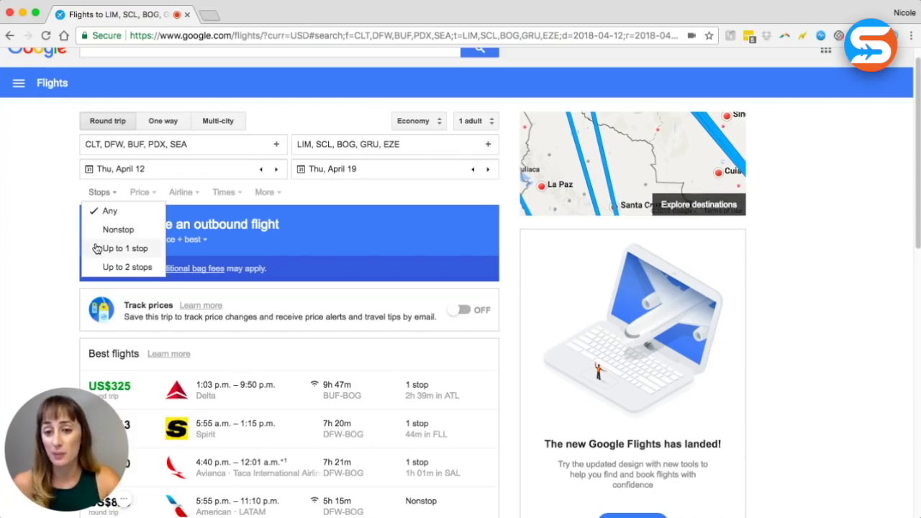
click(181, 192)
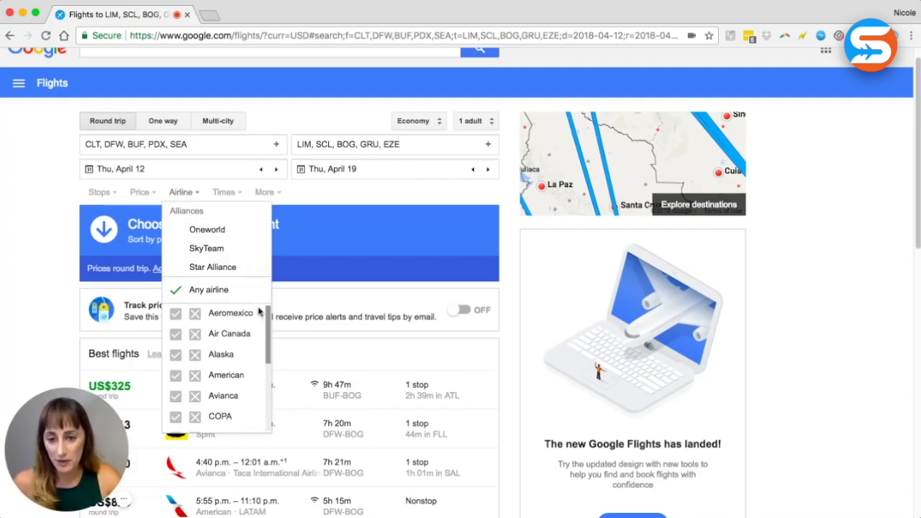
- Exclude Spirit, then filter the results to show only Delta flights
drag(271, 320, 261, 406)
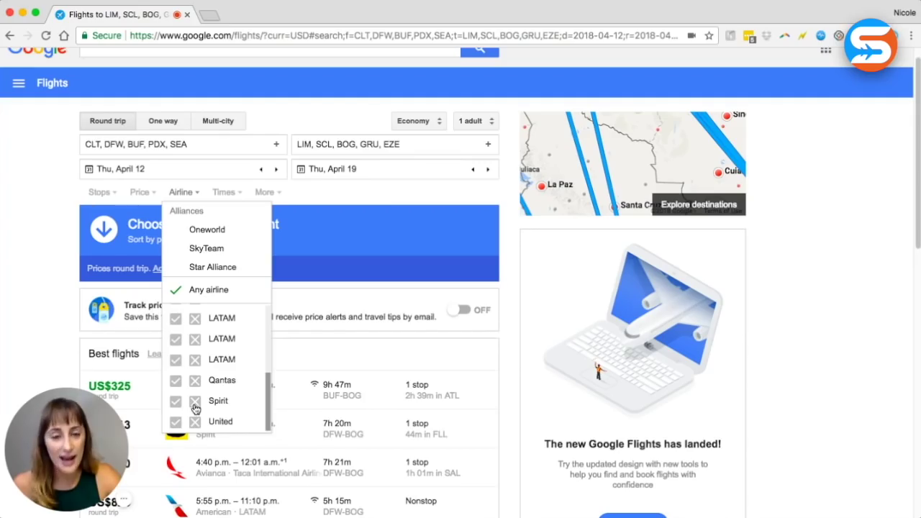
click(195, 406)
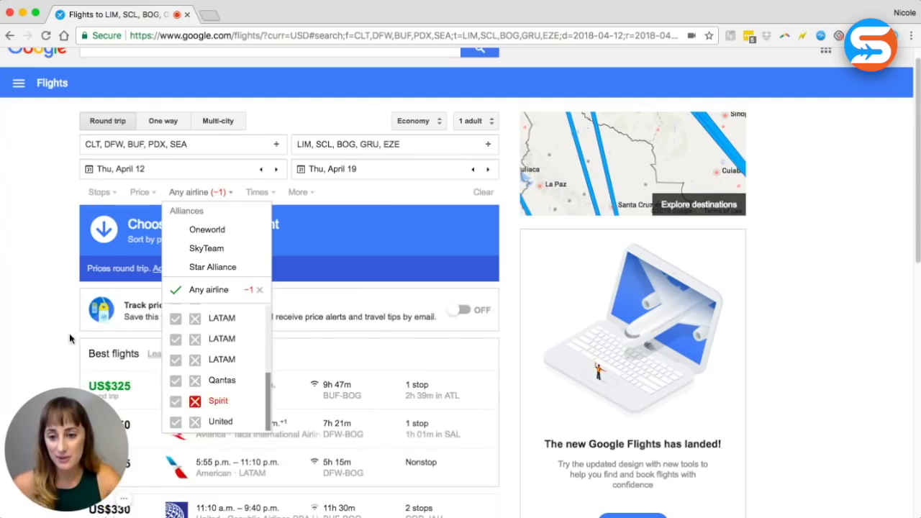
click(48, 324)
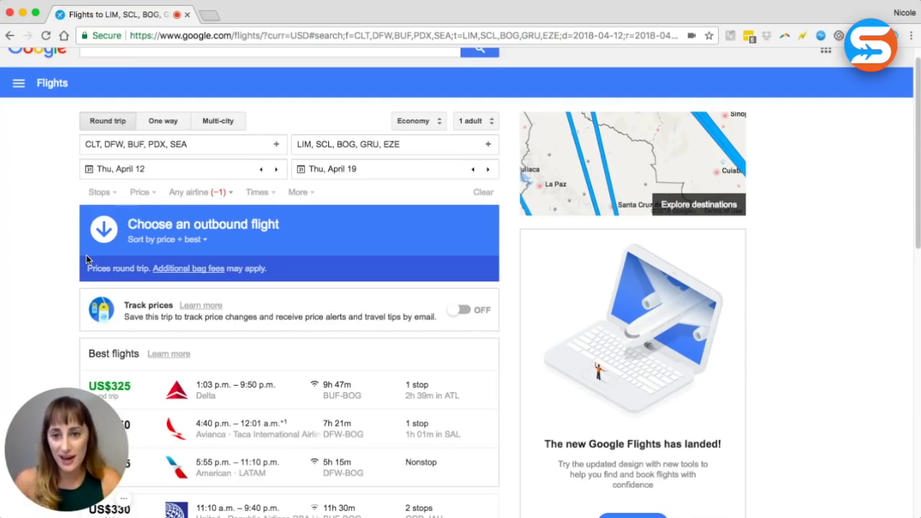
click(180, 192)
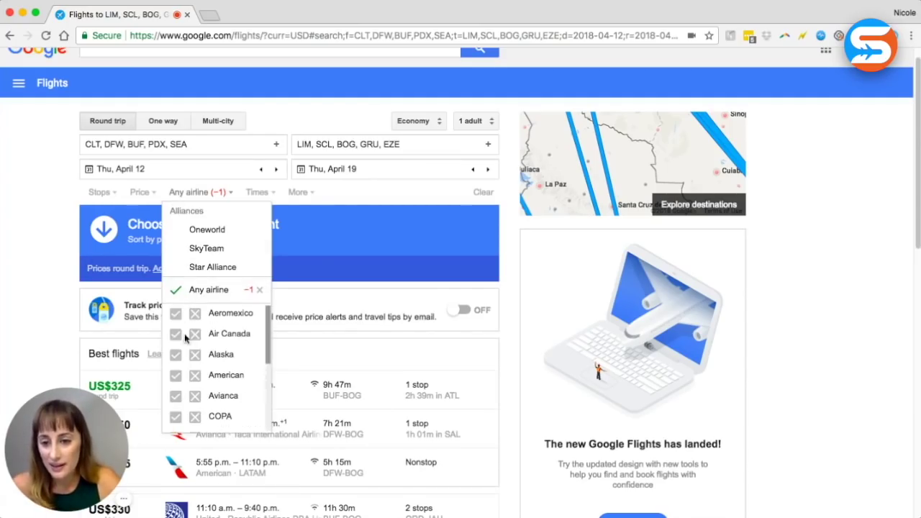
scroll(193, 378, down, 2)
scroll(195, 365, down, 2)
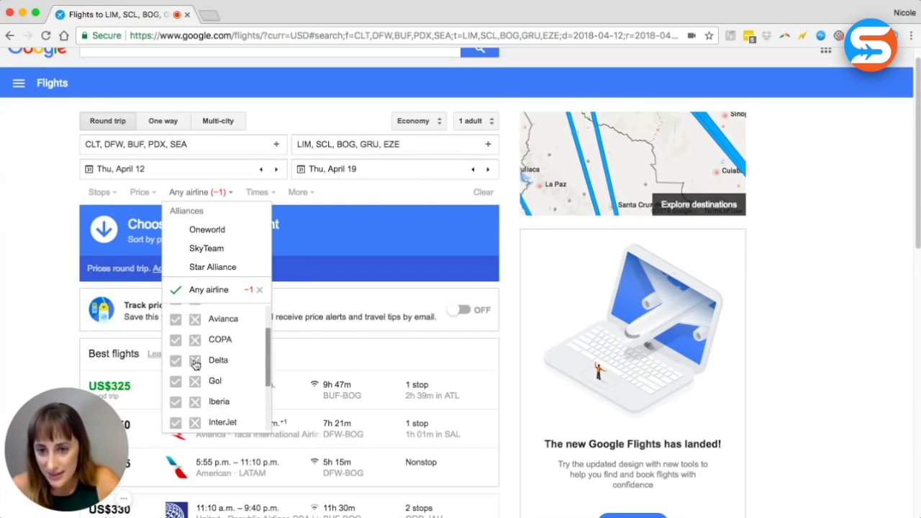
click(195, 362)
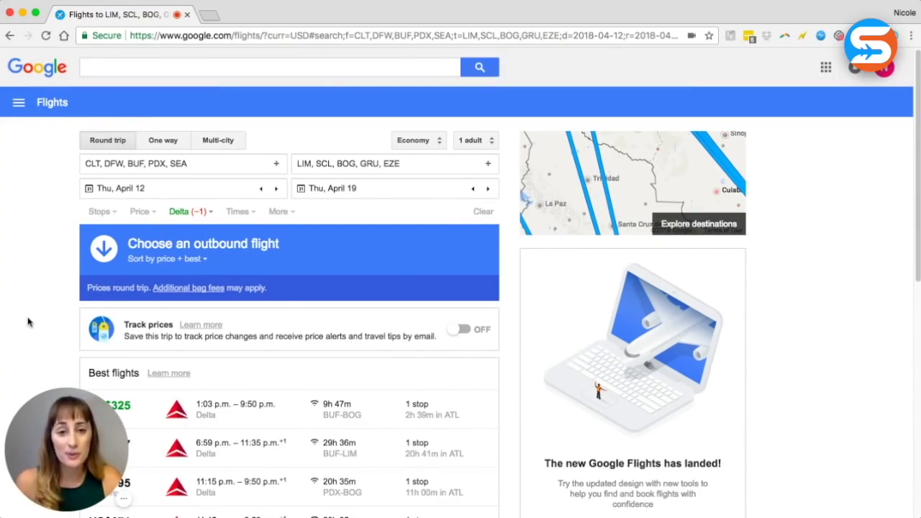
scroll(29, 322, down, 3)
scroll(29, 321, down, 2)
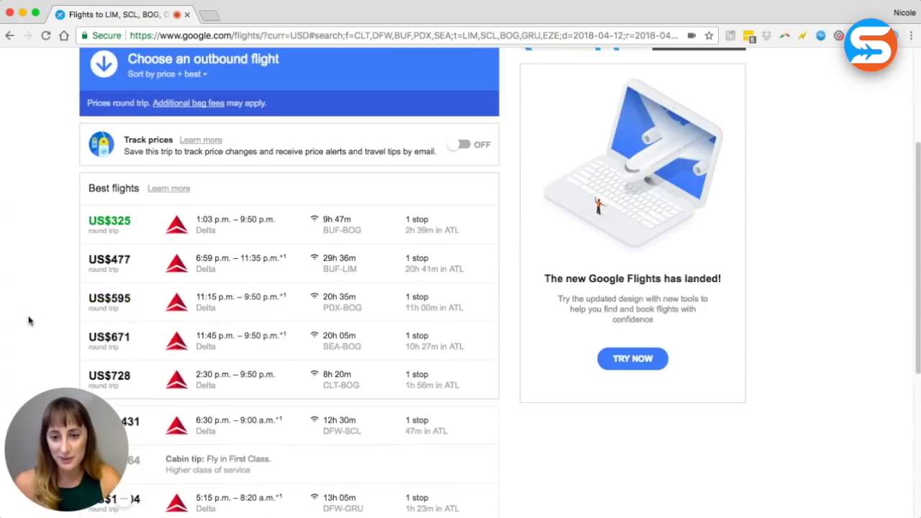
- Cap trip duration at under 15 hours while keeping Economy as the cabin class
scroll(28, 320, up, 5)
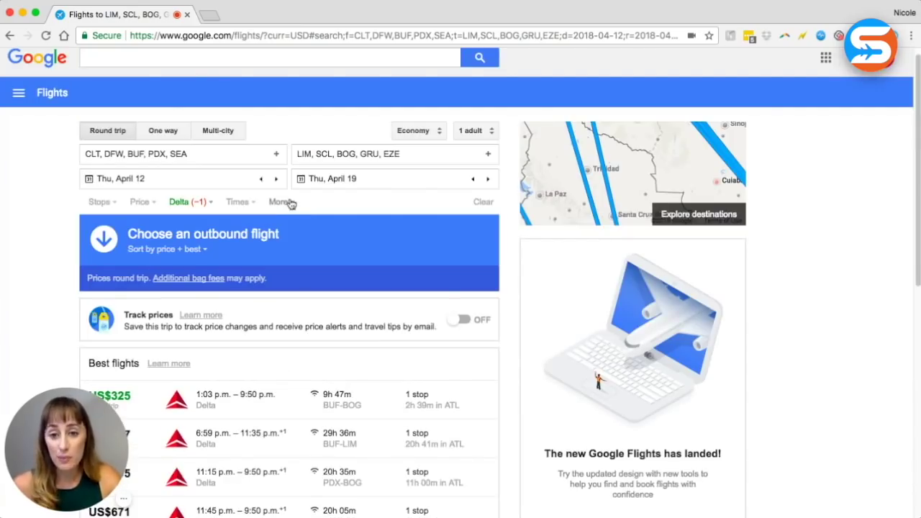
click(284, 202)
drag(429, 257, 352, 260)
click(309, 122)
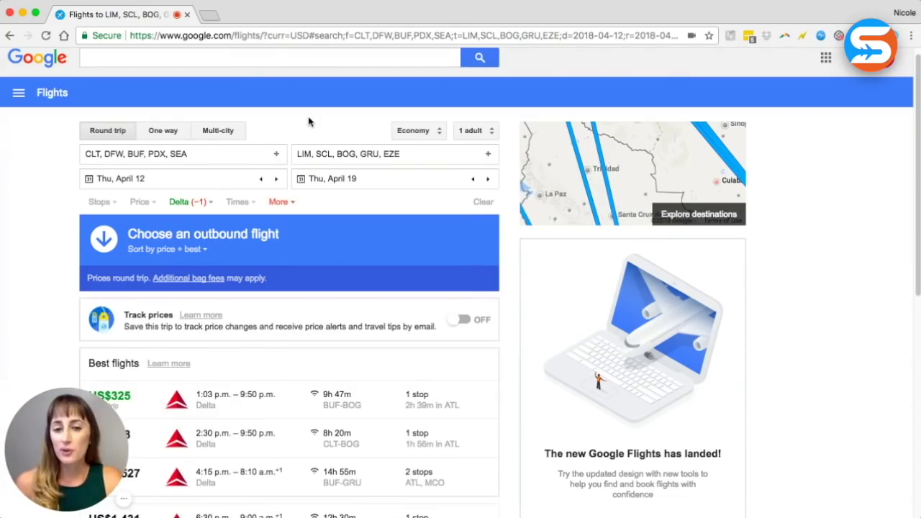
click(437, 132)
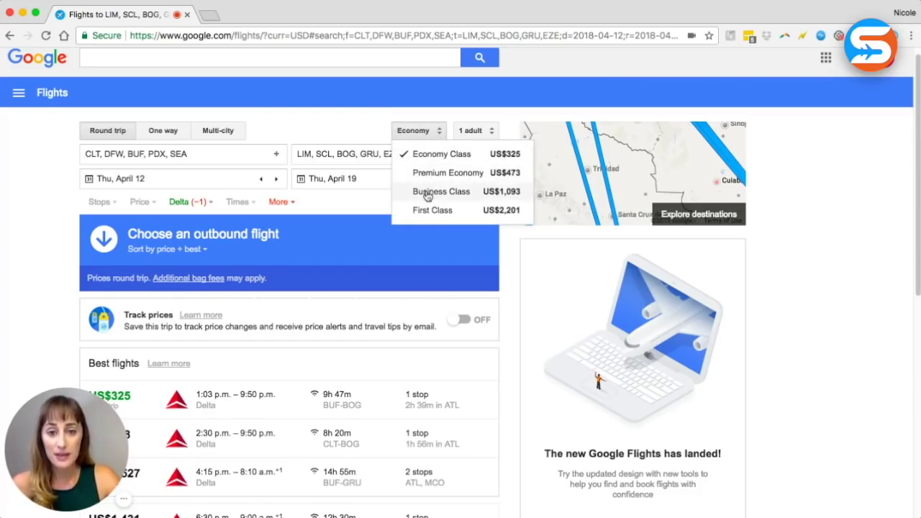
click(339, 120)
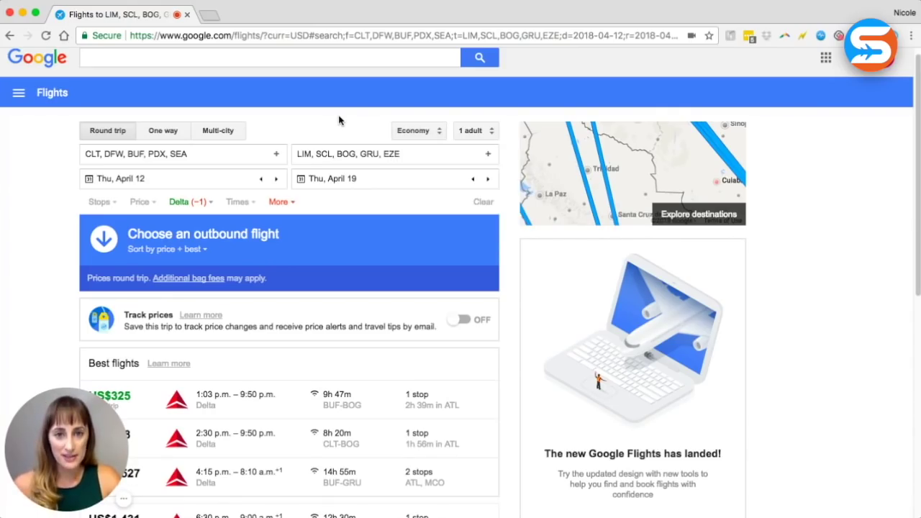
- Track prices for the US$325 Delta trip, review tracked prices, and return to Flights home
click(464, 321)
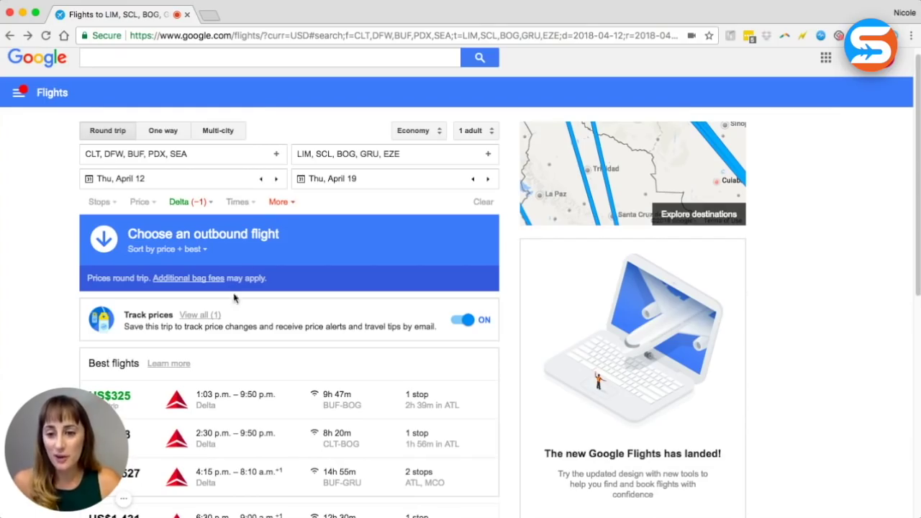
click(206, 315)
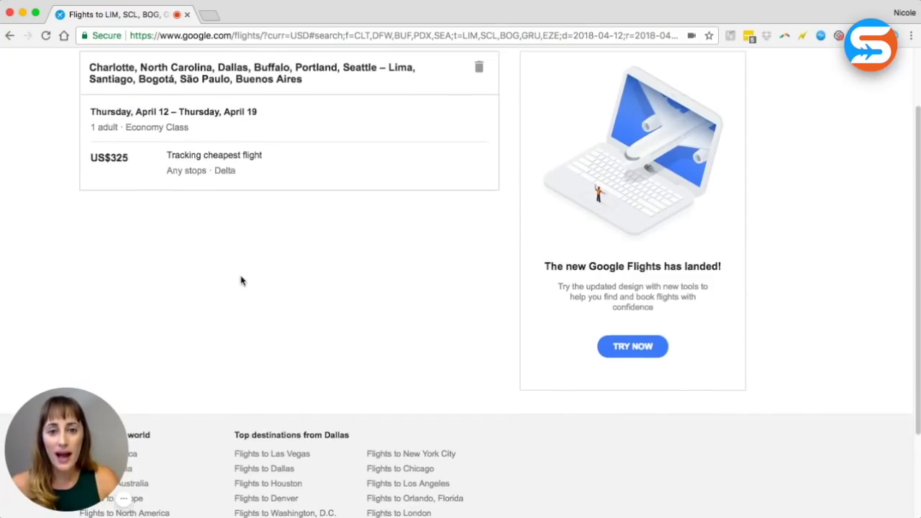
scroll(243, 284, up, 2)
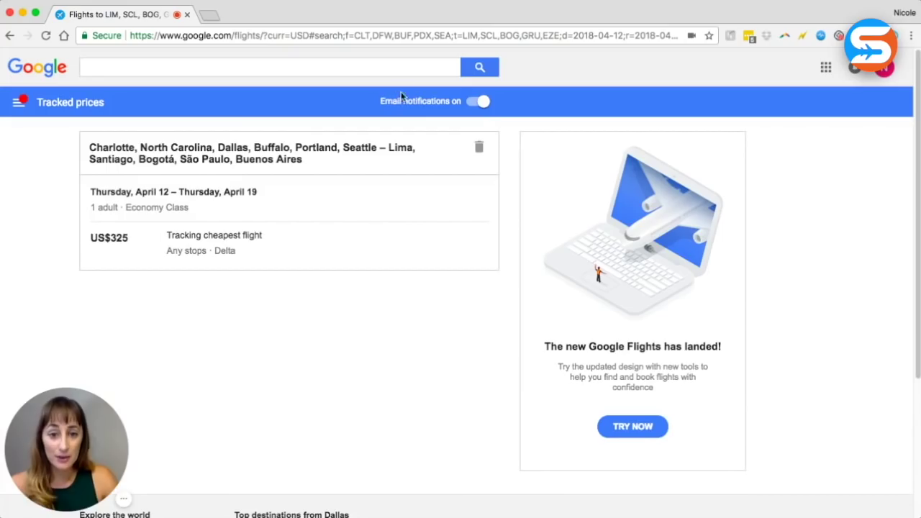
key(alt+Left)
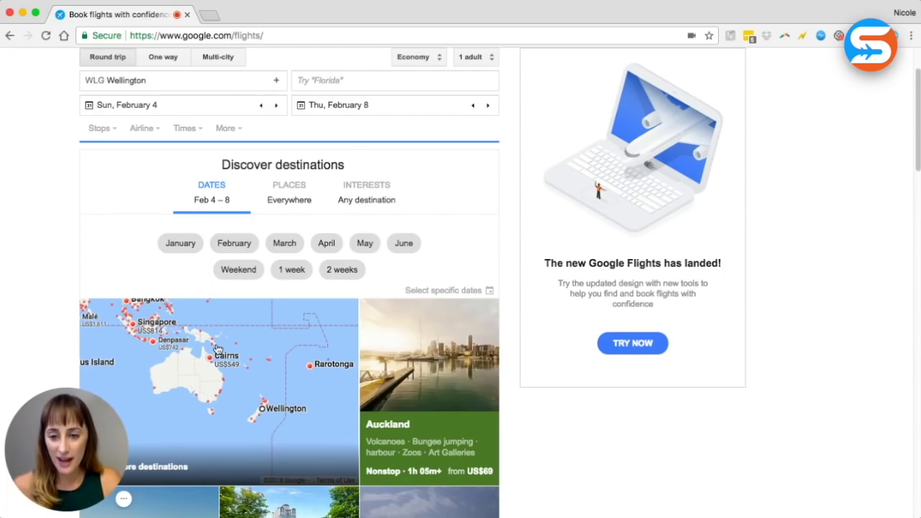
- Open the Explore map and replace Wellington with Buffalo as the origin
click(218, 349)
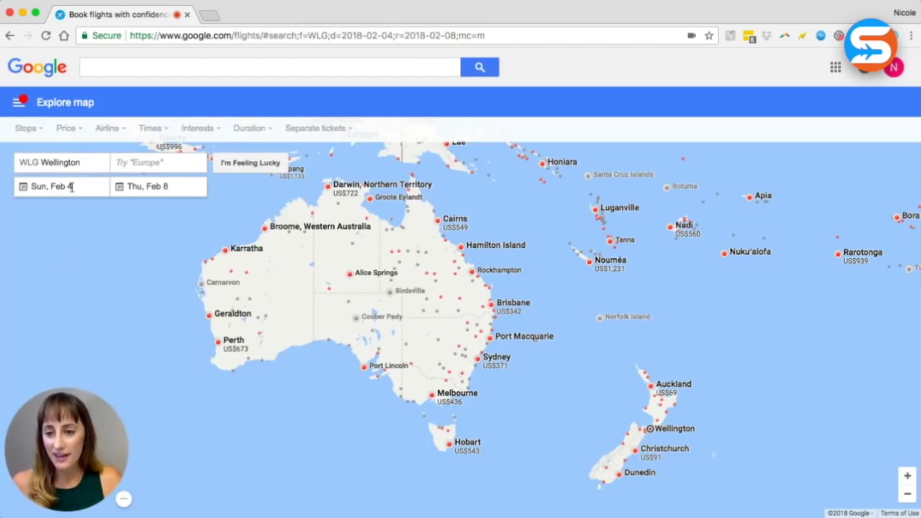
click(75, 165)
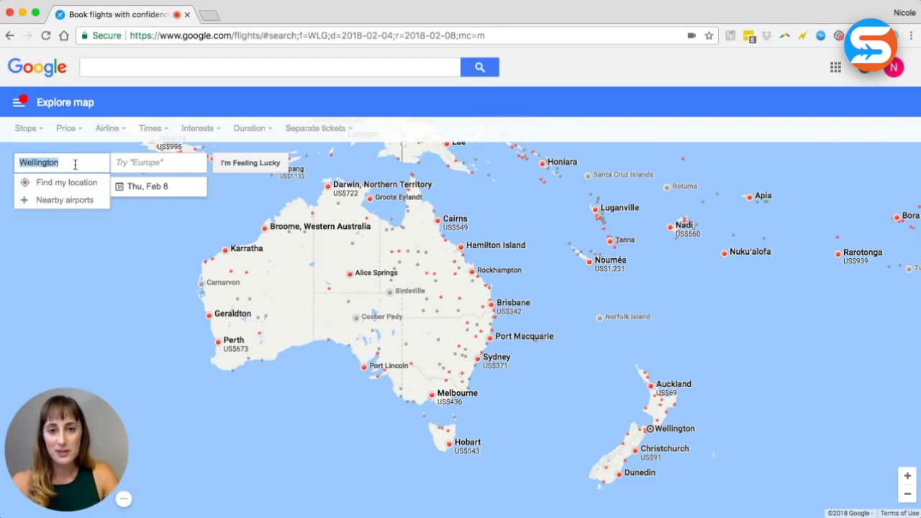
text(buf)
key(Return)
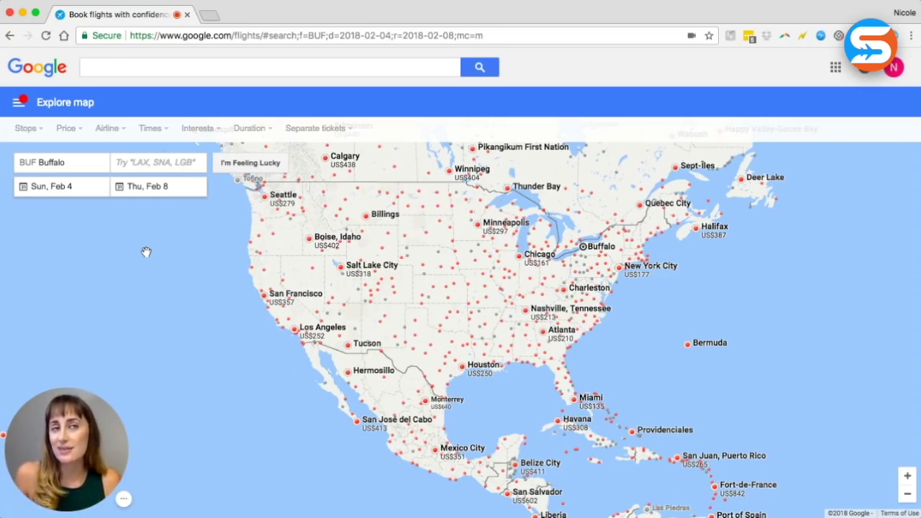
- Set the Explore map destination to South America
click(139, 163)
text(sout)
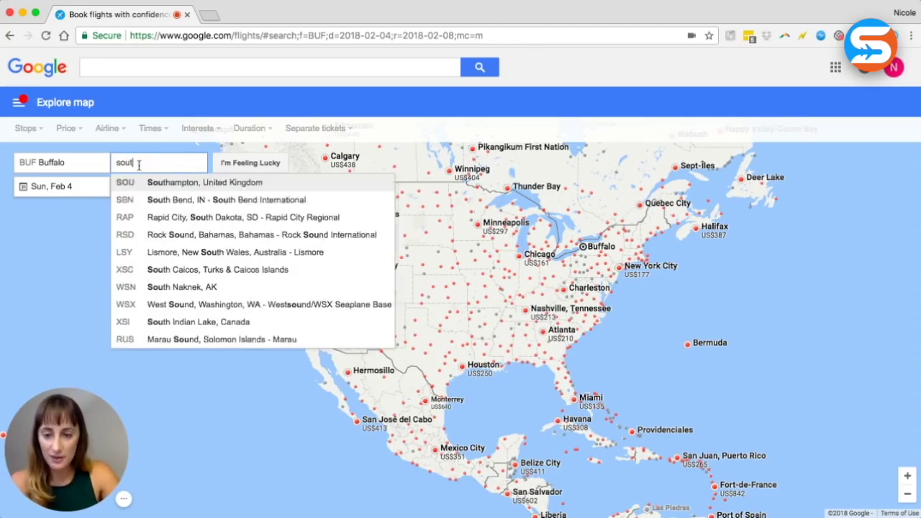
text(h americ)
key(Return)
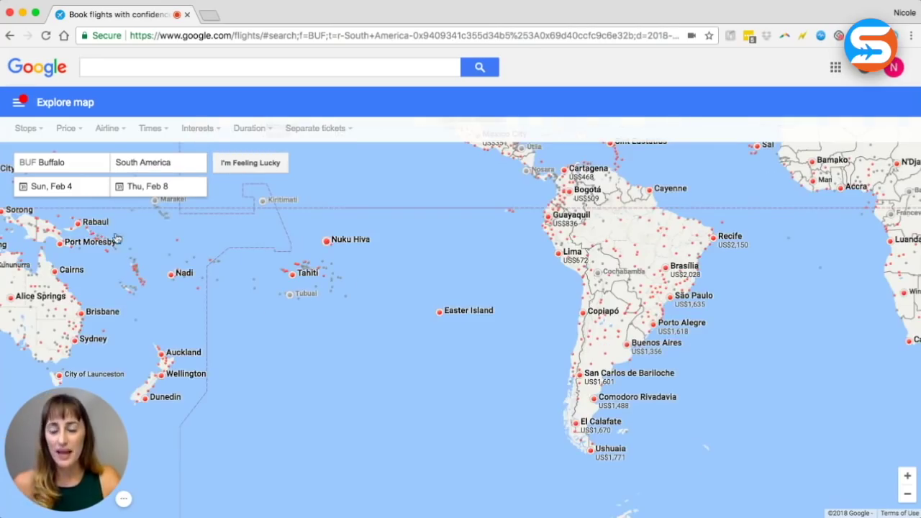
- Choose travel dates Thursday, April 12 to Monday, April 16
click(70, 186)
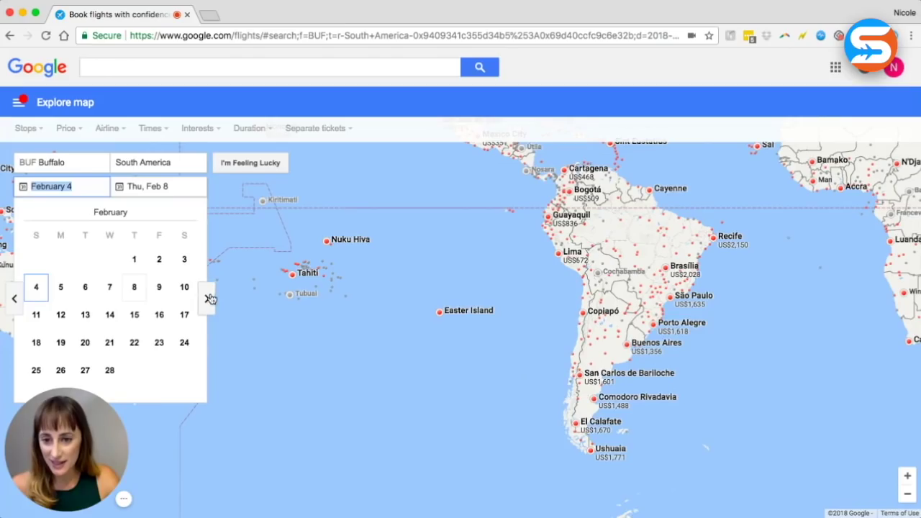
click(207, 301)
click(207, 299)
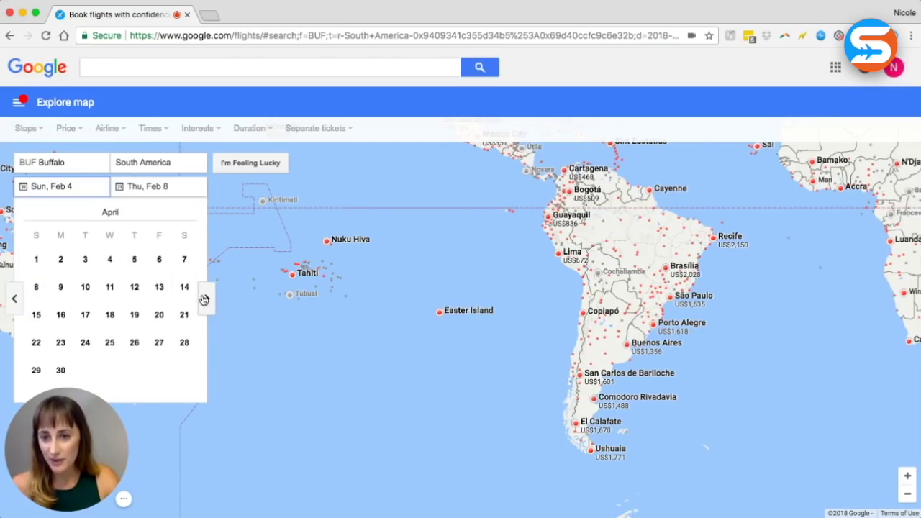
click(136, 288)
click(334, 265)
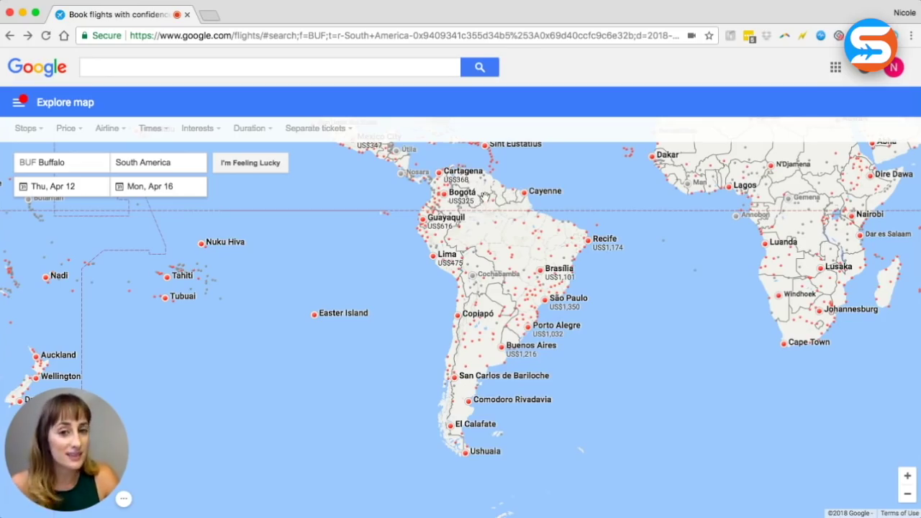
- Zoom the map to Cartagena and select it, showing April 12–16 fares from US$368
double_click(484, 195)
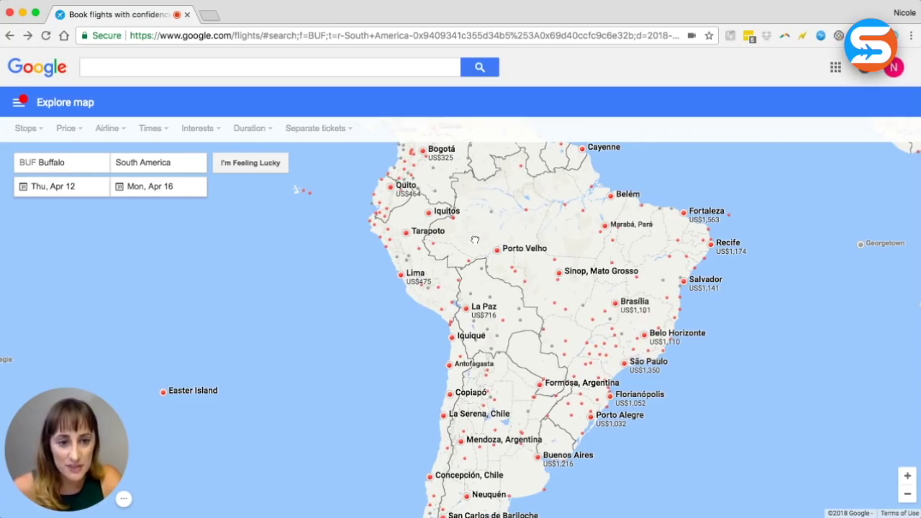
mouse_move(474, 239)
mouse_down()
mouse_move(477, 285)
mouse_move(483, 277)
mouse_up()
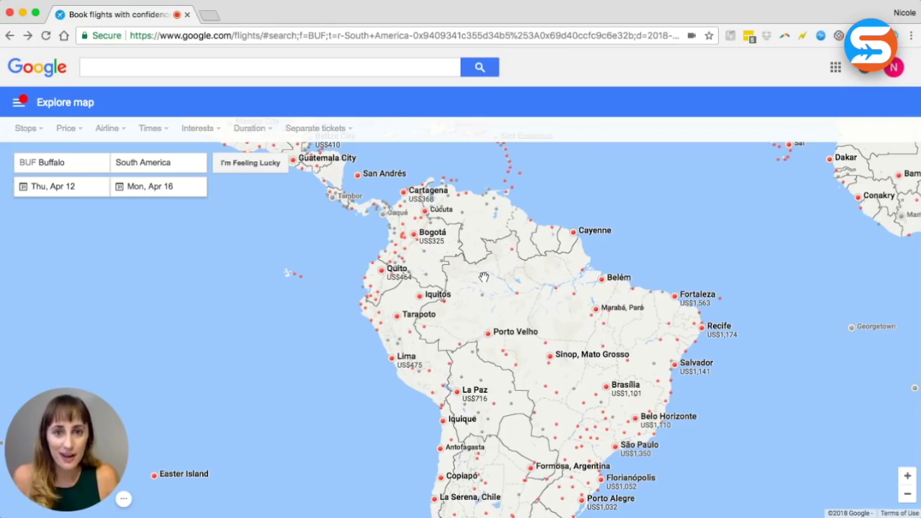
mouse_move(403, 192)
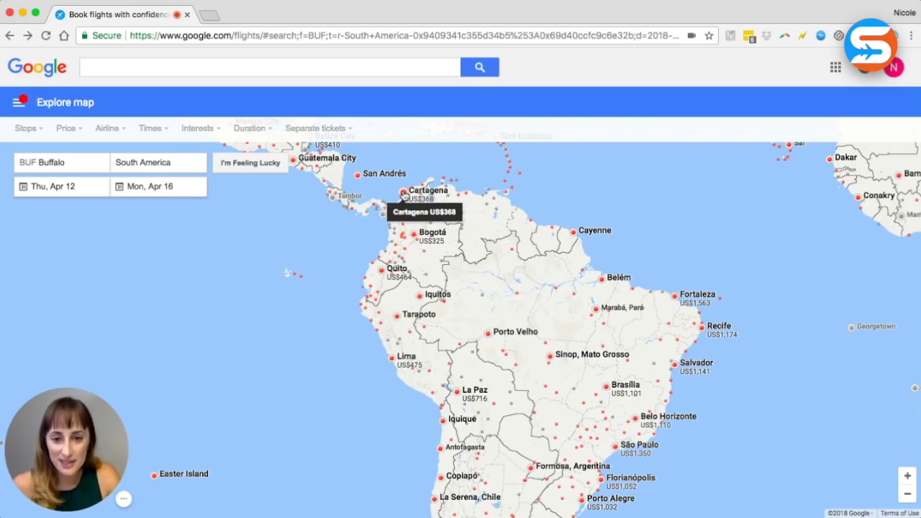
click(403, 193)
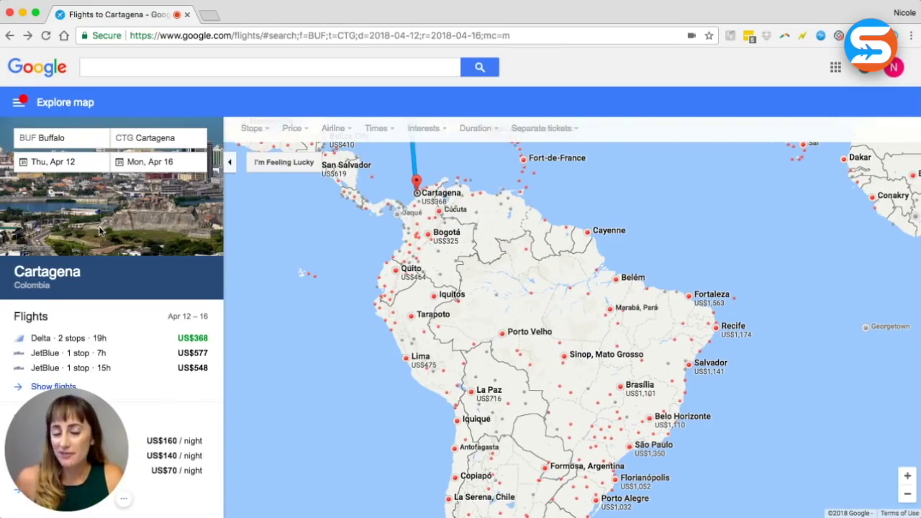
- Open the full Buffalo–Cartagena round-trip results, now dated February 4–8
click(26, 387)
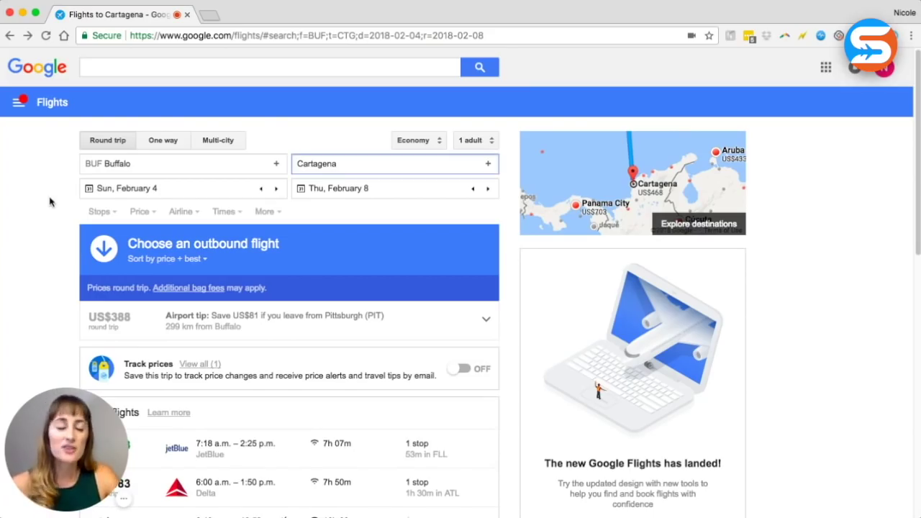
- Change the trip dates to depart Wed, June 6 and return Wed, June 13
click(164, 189)
click(498, 339)
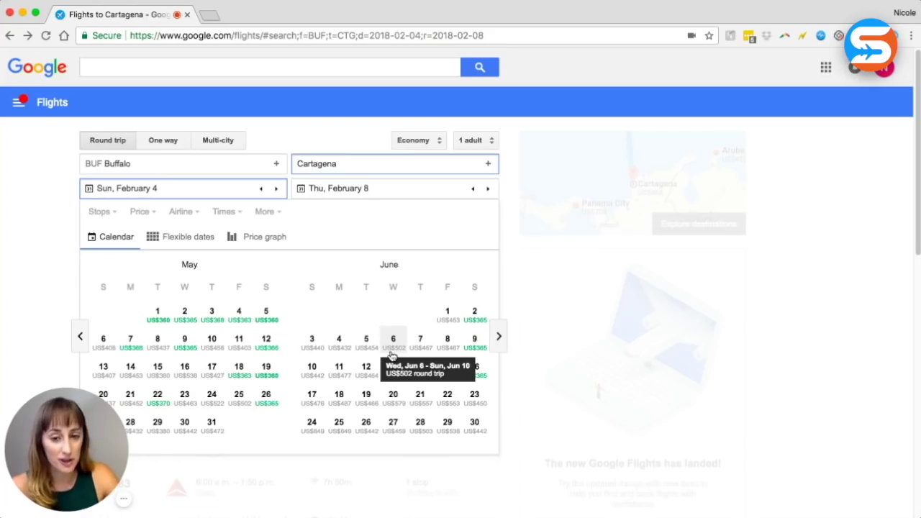
click(394, 349)
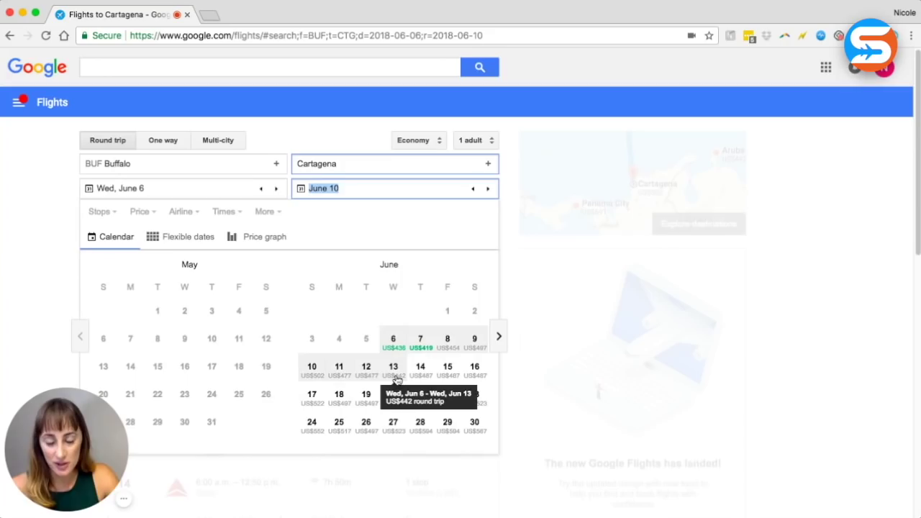
click(395, 376)
scroll(76, 278, down, 2)
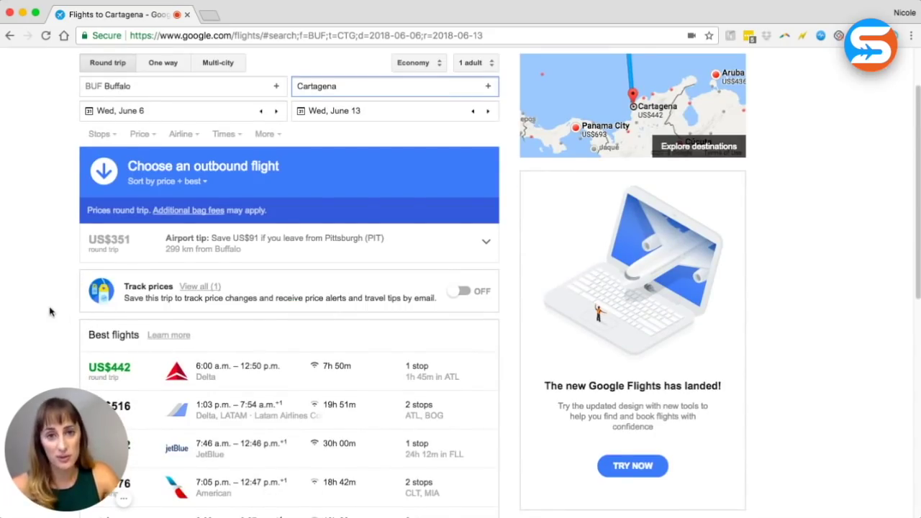
click(101, 114)
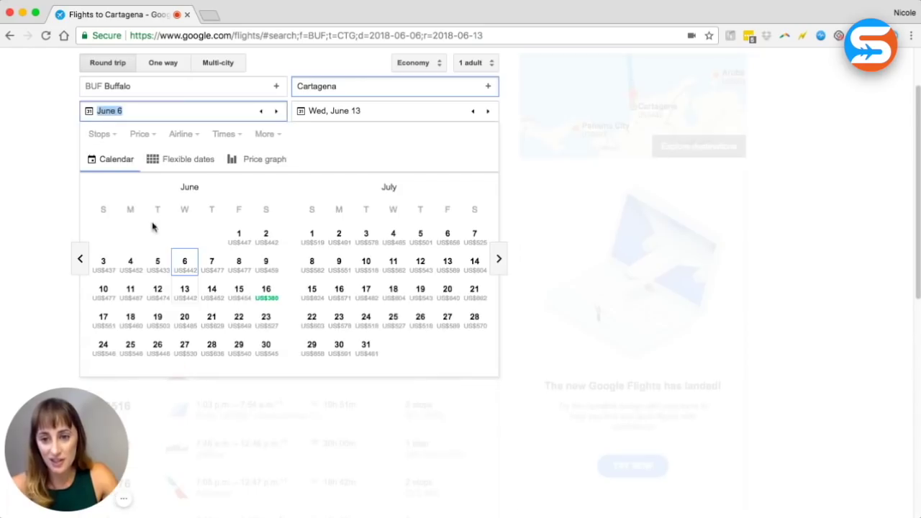
click(183, 270)
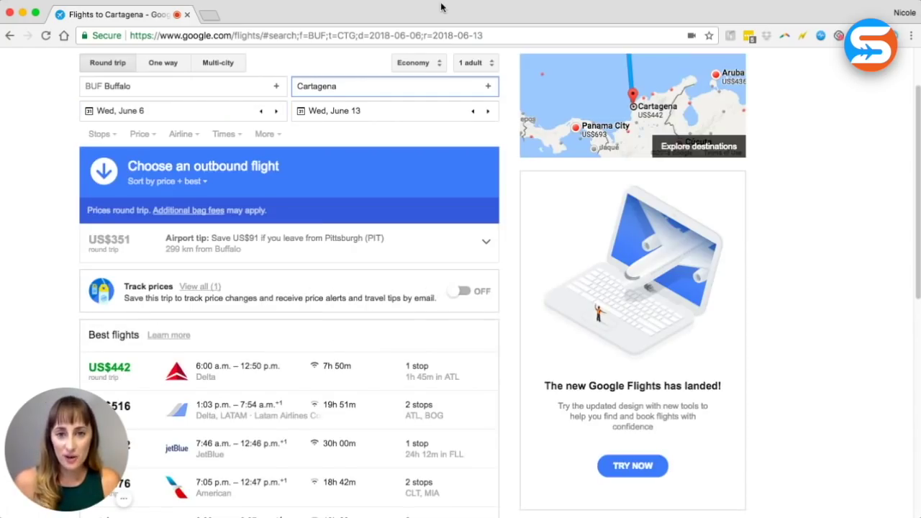